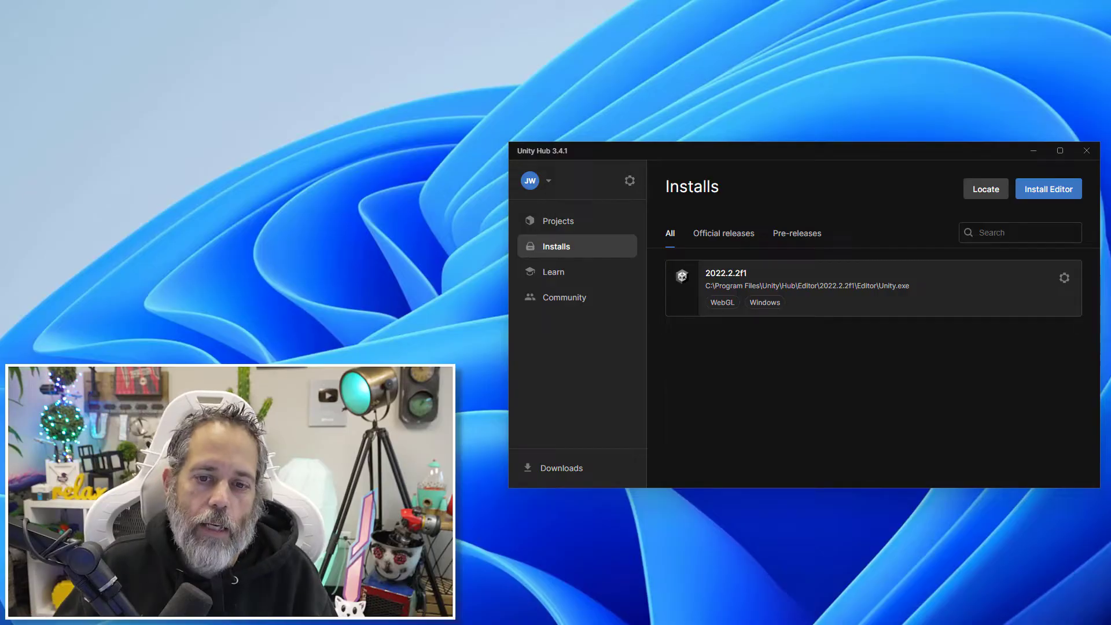
From the Projects list, start a new project on editor 2022.2.2f1
{"action": "left_click", "coordinate": [561, 222]}
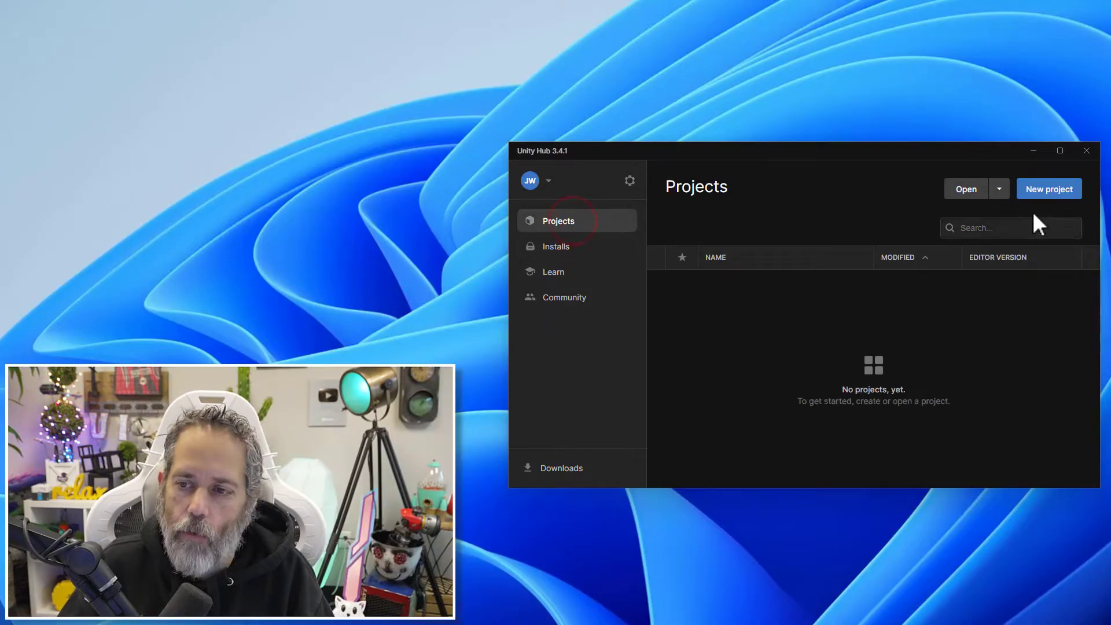
{"action": "left_click", "coordinate": [1059, 189]}
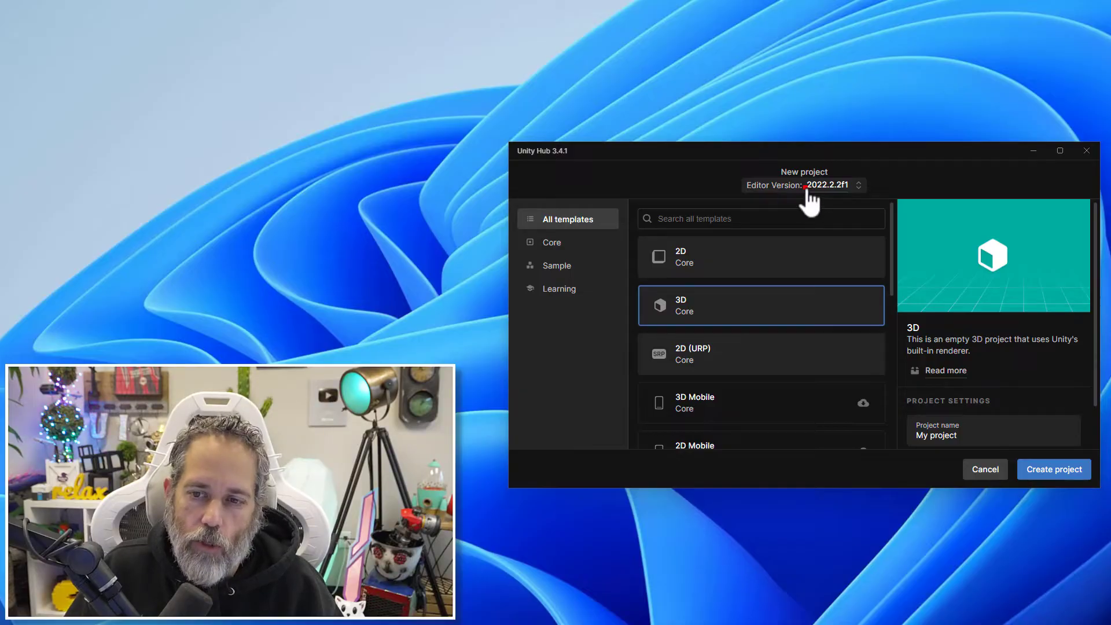
{"action": "left_click", "coordinate": [804, 190]}
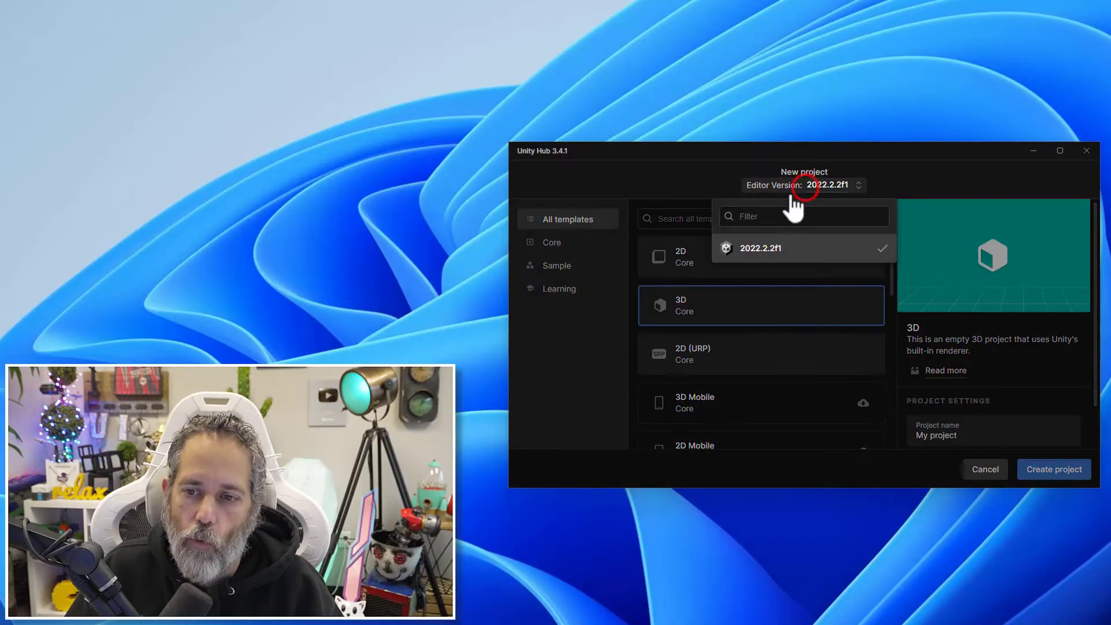
{"action": "left_click", "coordinate": [772, 249]}
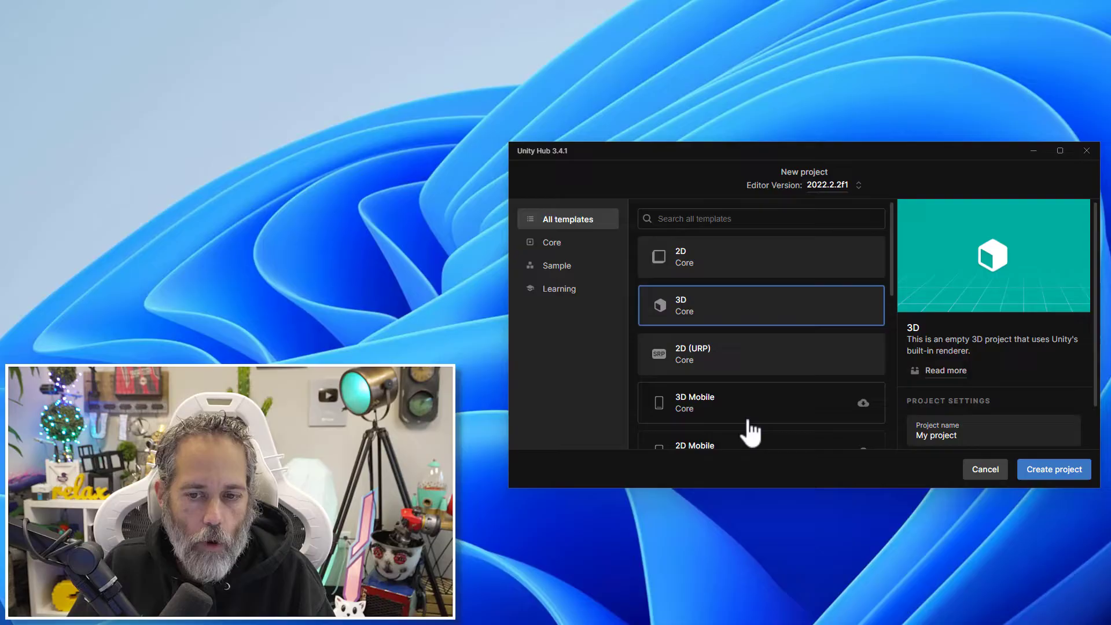
{"action": "scroll", "coordinate": [741, 412], "scroll_direction": "down", "scroll_amount": 1}
{"action": "scroll", "coordinate": [714, 377], "scroll_direction": "down", "scroll_amount": 2}
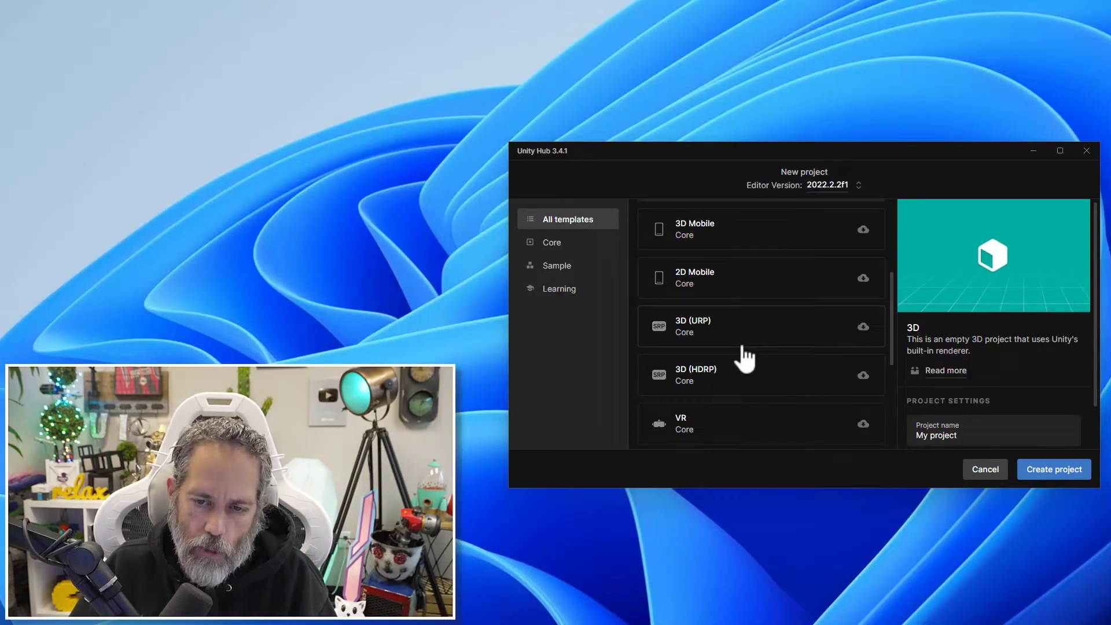
{"action": "scroll", "coordinate": [745, 359], "scroll_direction": "down", "scroll_amount": 2}
{"action": "scroll", "coordinate": [747, 362], "scroll_direction": "down", "scroll_amount": 1}
{"action": "scroll", "coordinate": [745, 389], "scroll_direction": "up", "scroll_amount": 5}
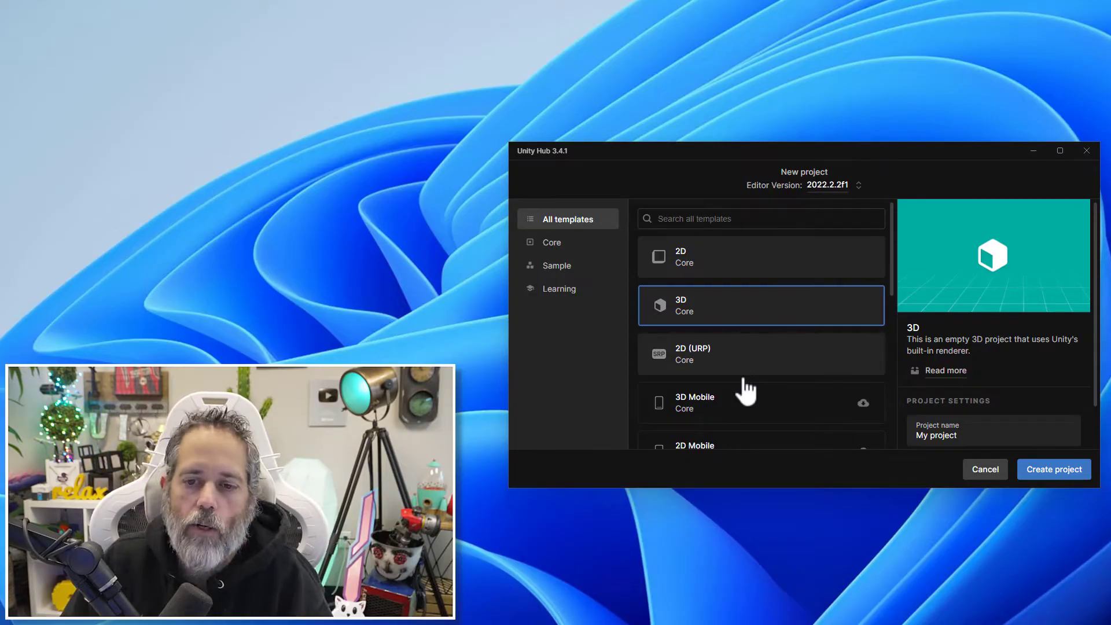
{"action": "left_click", "coordinate": [722, 268]}
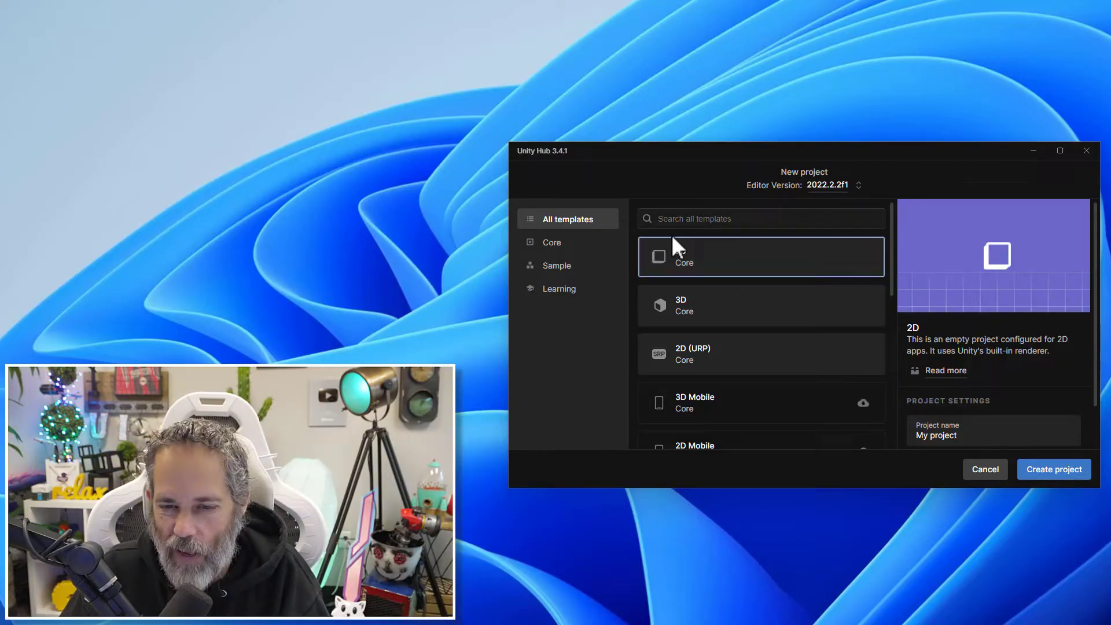
{"action": "left_click", "coordinate": [721, 305]}
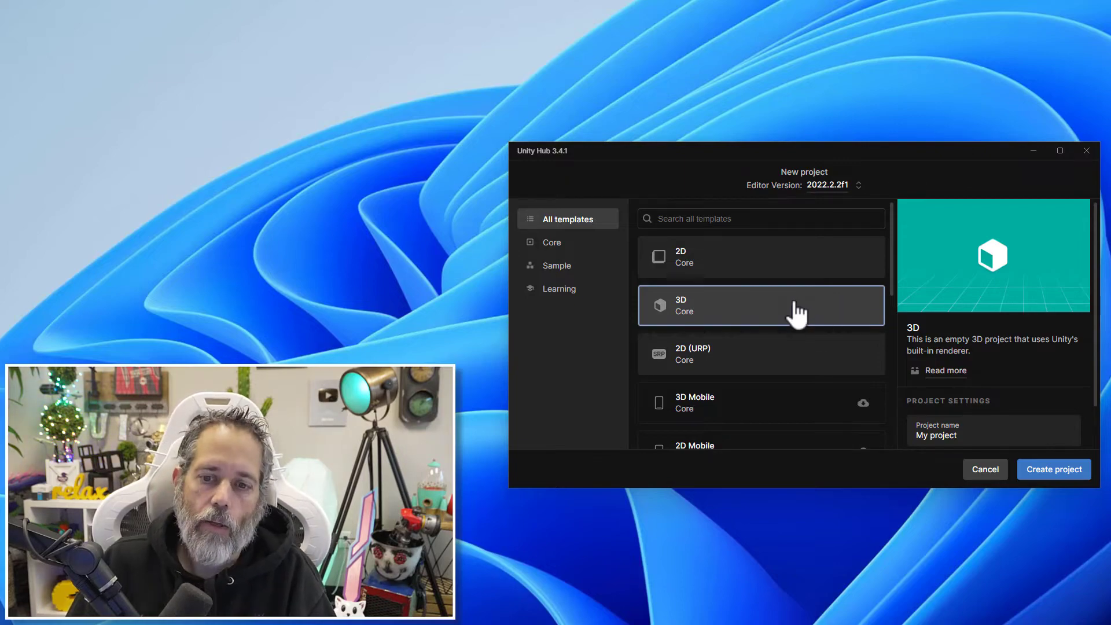
Pick the 2D (URP) Core template in place of the 3D Core template
{"action": "left_click", "coordinate": [739, 371]}
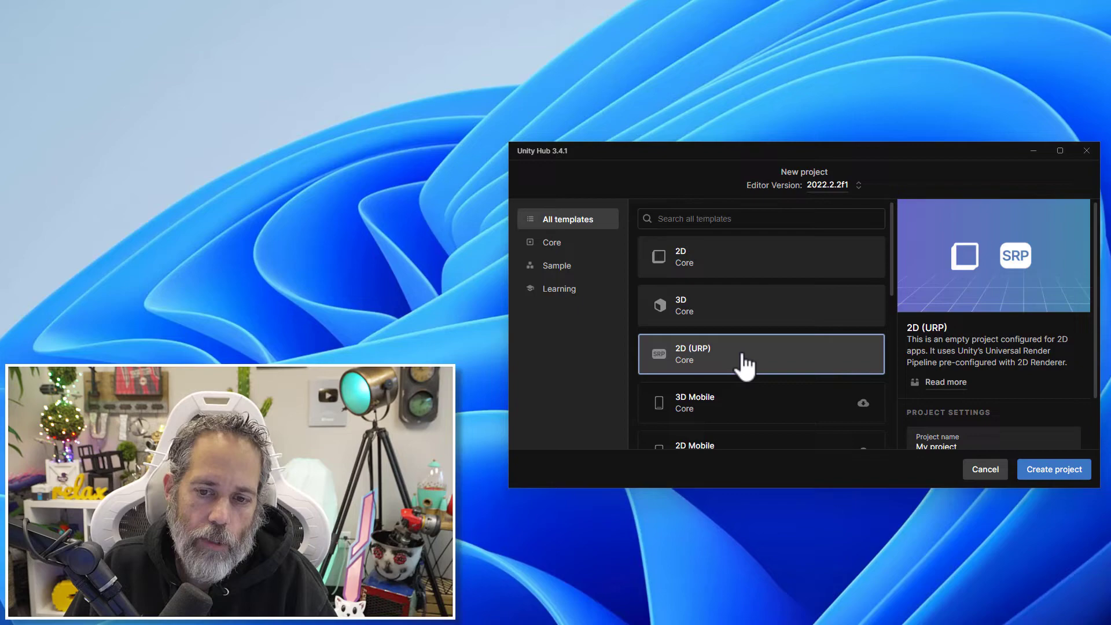
{"action": "scroll", "coordinate": [752, 364], "scroll_direction": "down", "scroll_amount": 3}
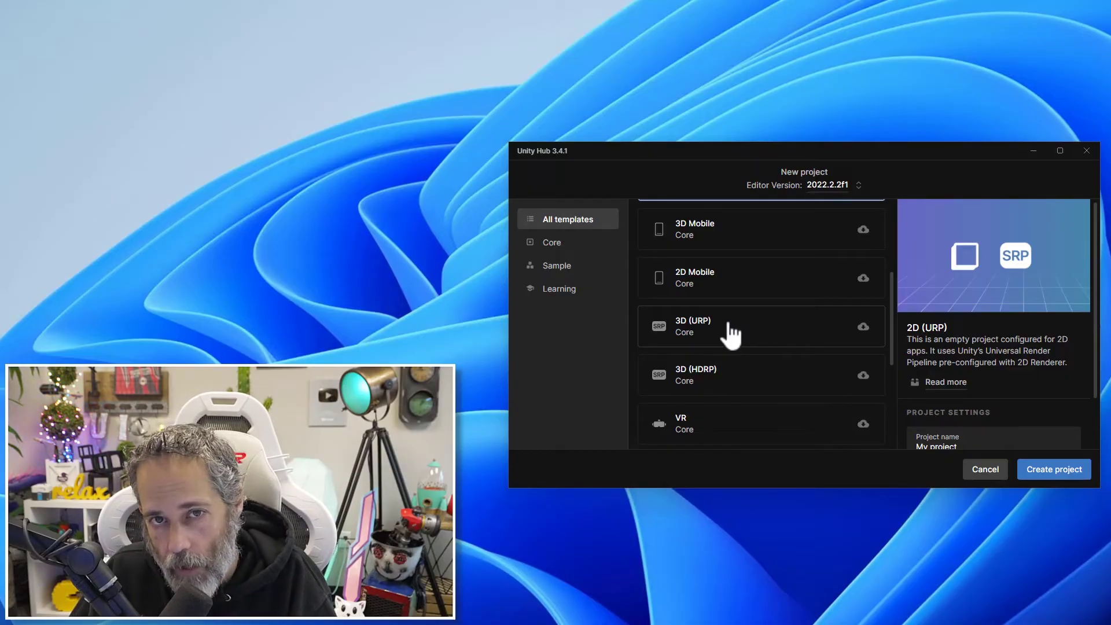
{"action": "scroll", "coordinate": [732, 333], "scroll_direction": "up", "scroll_amount": 3}
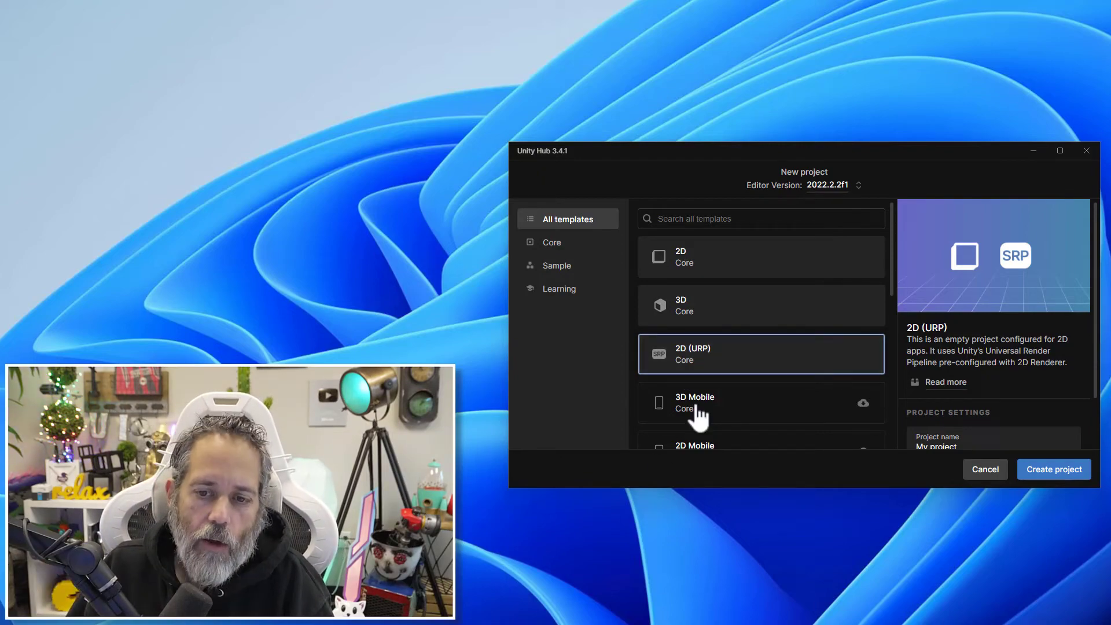
Name the 2D (URP) project 'AlienBlasters' and bring up the location picker
{"action": "left_click", "coordinate": [697, 358]}
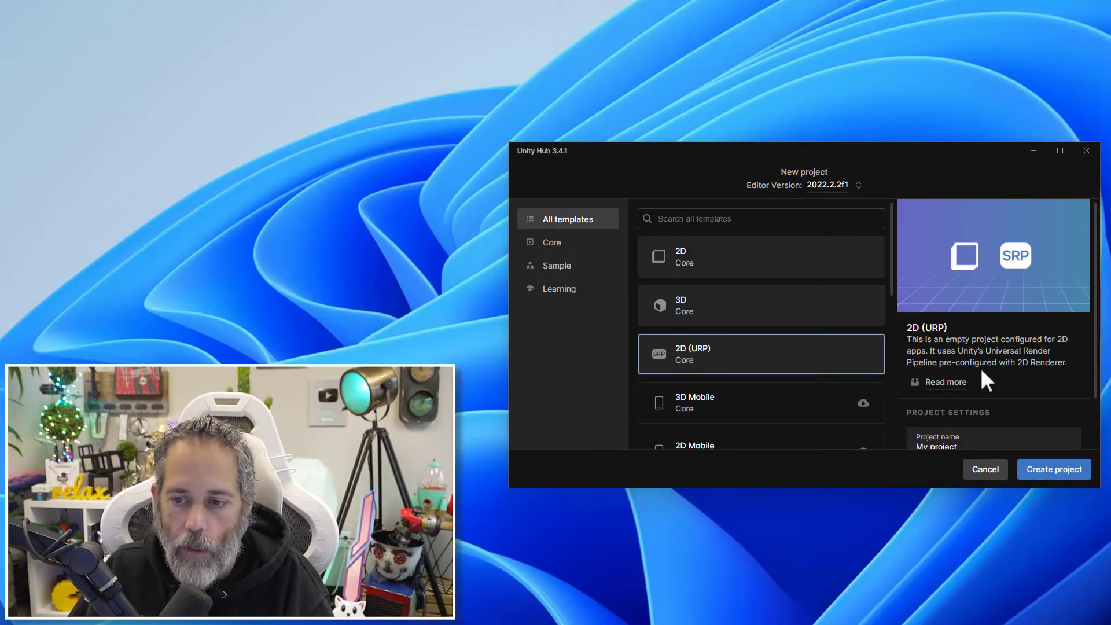
{"action": "scroll", "coordinate": [980, 370], "scroll_direction": "down", "scroll_amount": 1}
{"action": "left_click", "coordinate": [980, 396]}
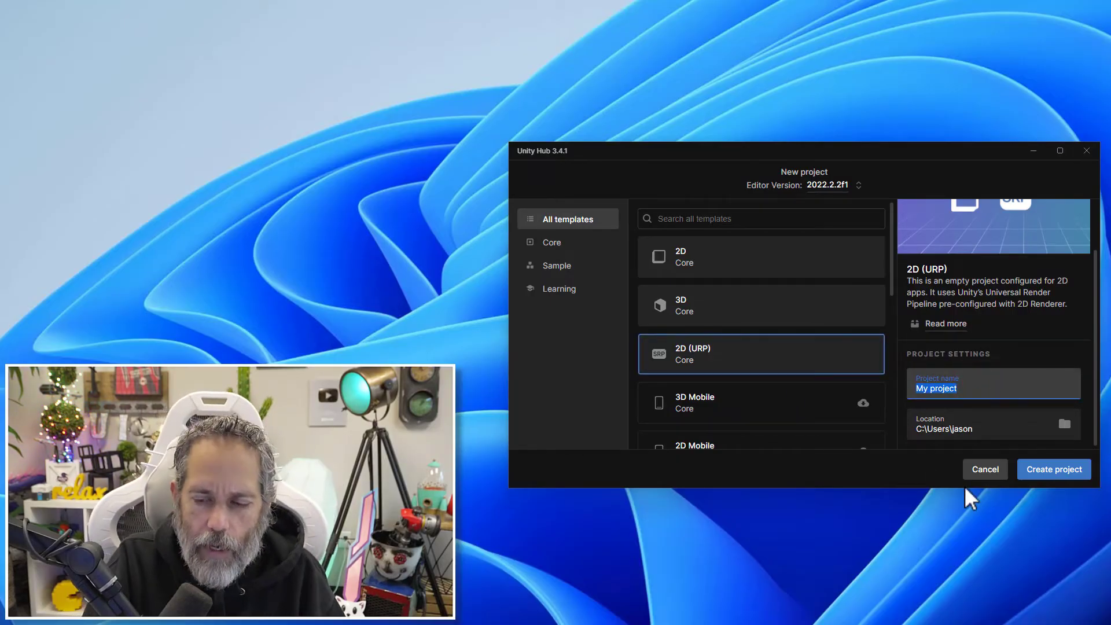
{"action": "type", "text": "Alien"}
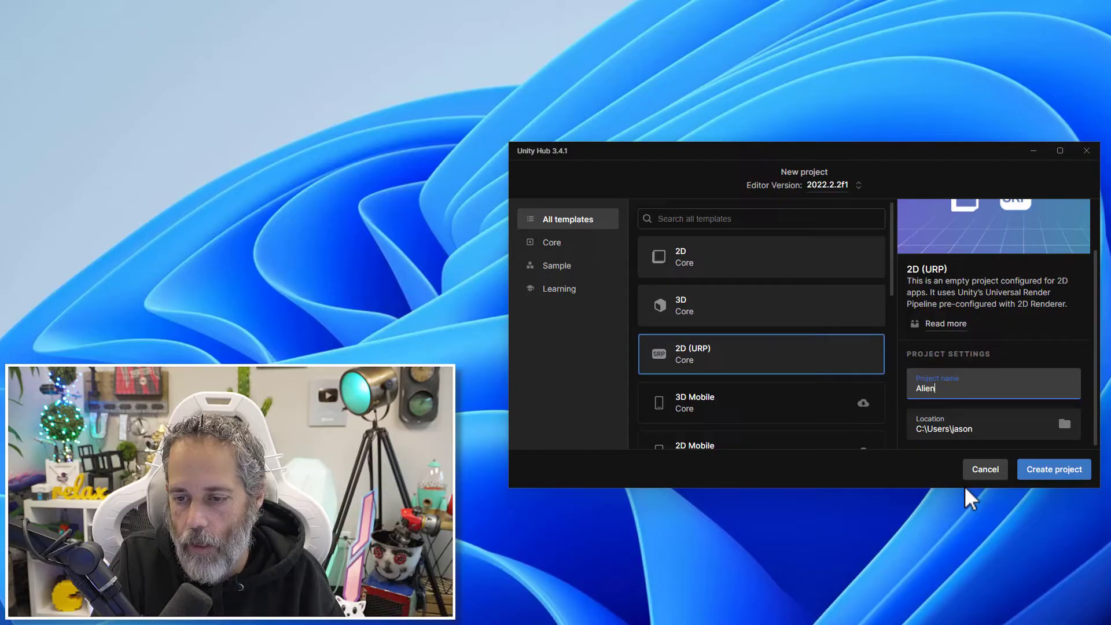
{"action": "type", "text": "Blasters"}
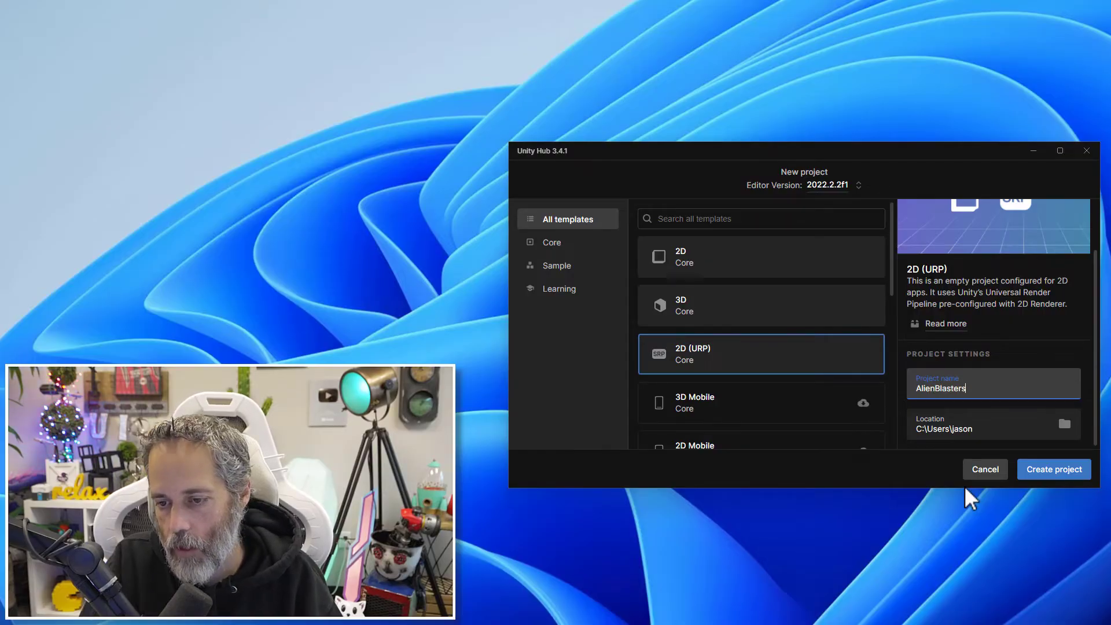
{"action": "left_click", "coordinate": [1065, 425]}
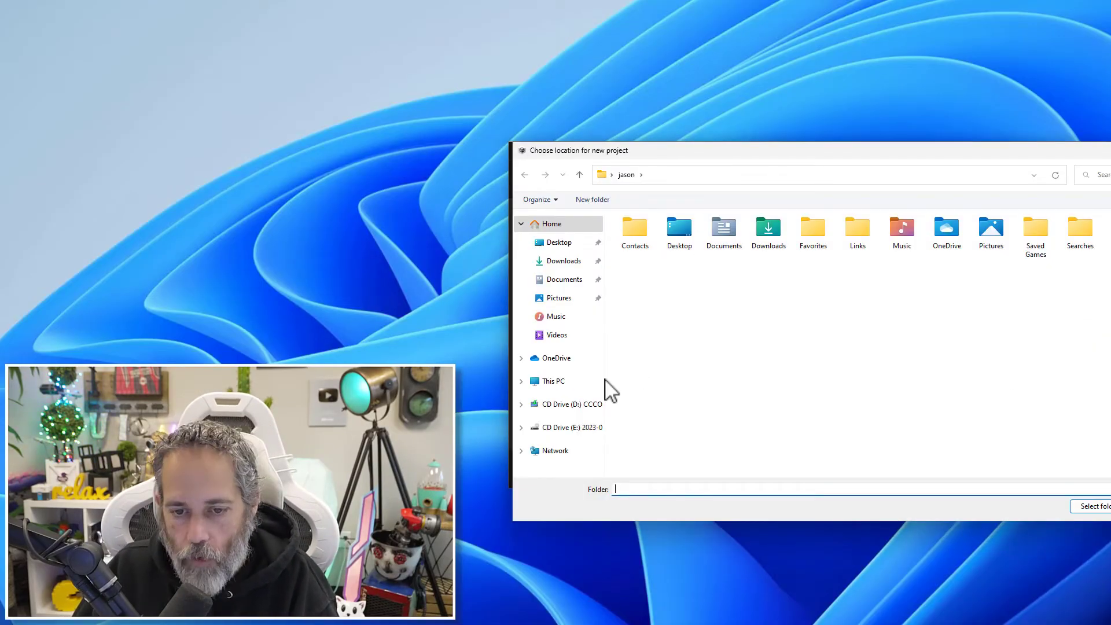
Create a new 'Projects' folder on drive C: and set C:\Projects as the location
{"action": "left_click", "coordinate": [564, 385]}
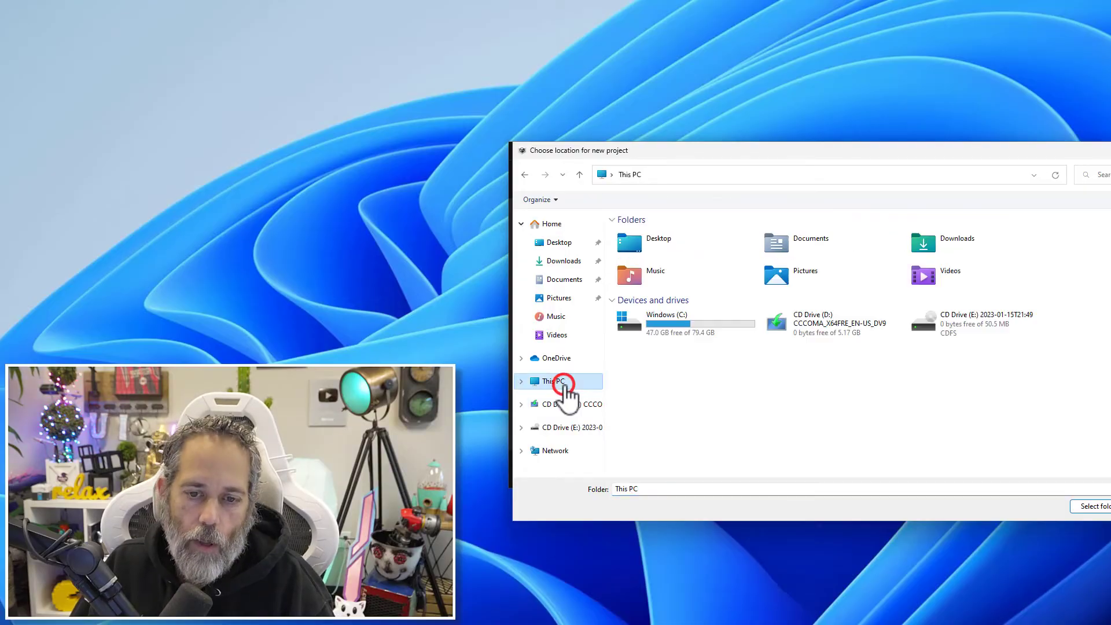
{"action": "double_click", "coordinate": [687, 336]}
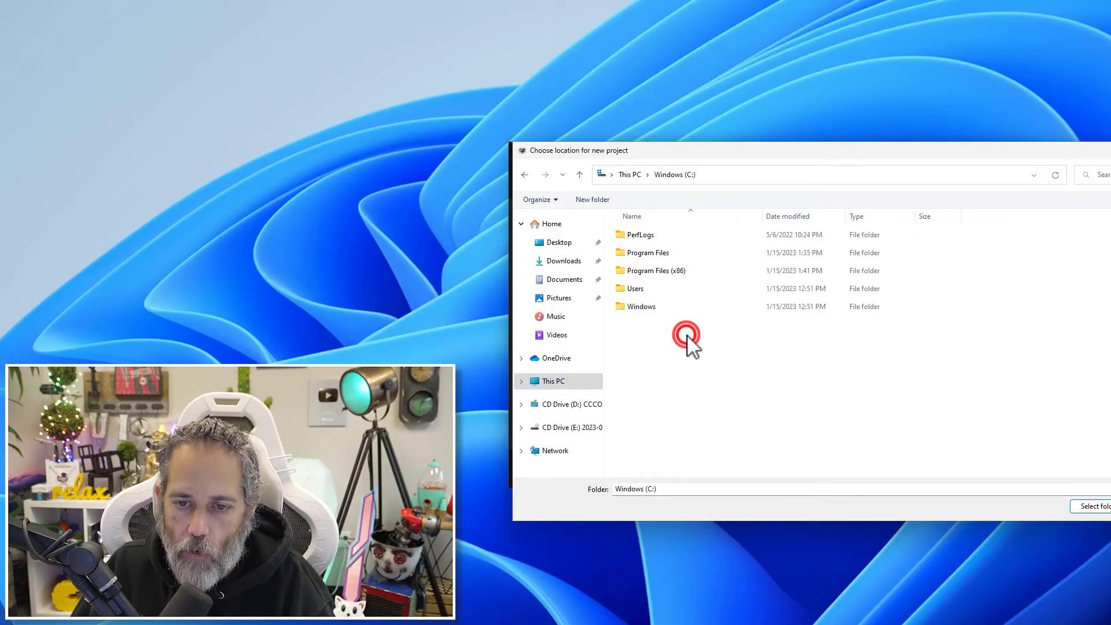
{"action": "right_click", "coordinate": [654, 347]}
{"action": "left_click", "coordinate": [694, 442]}
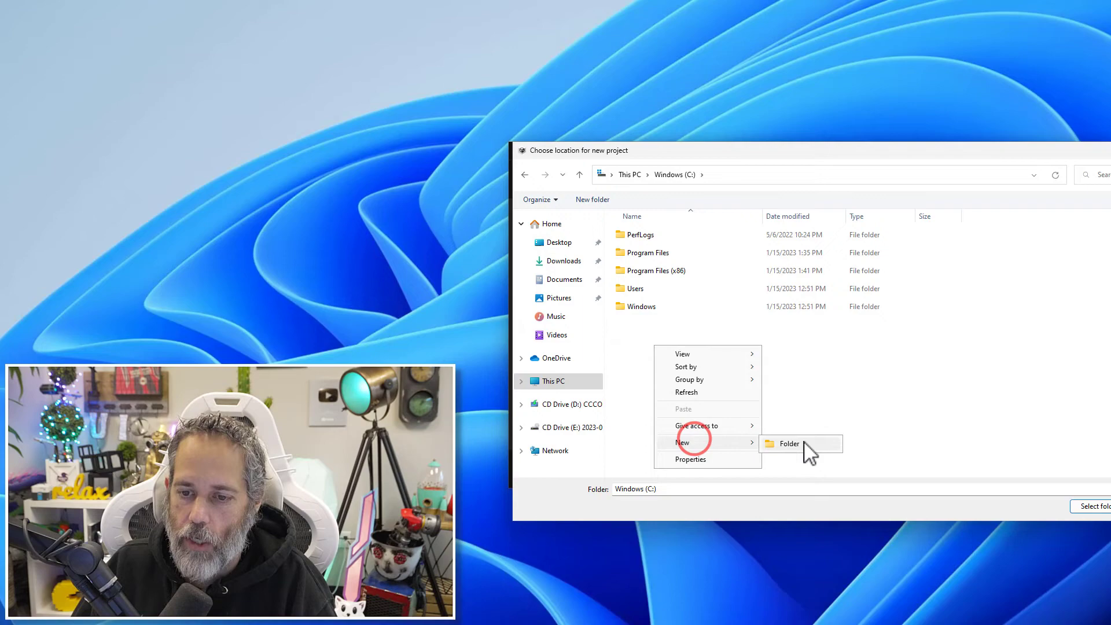
{"action": "left_click", "coordinate": [803, 443]}
{"action": "type", "text": "Projects"}
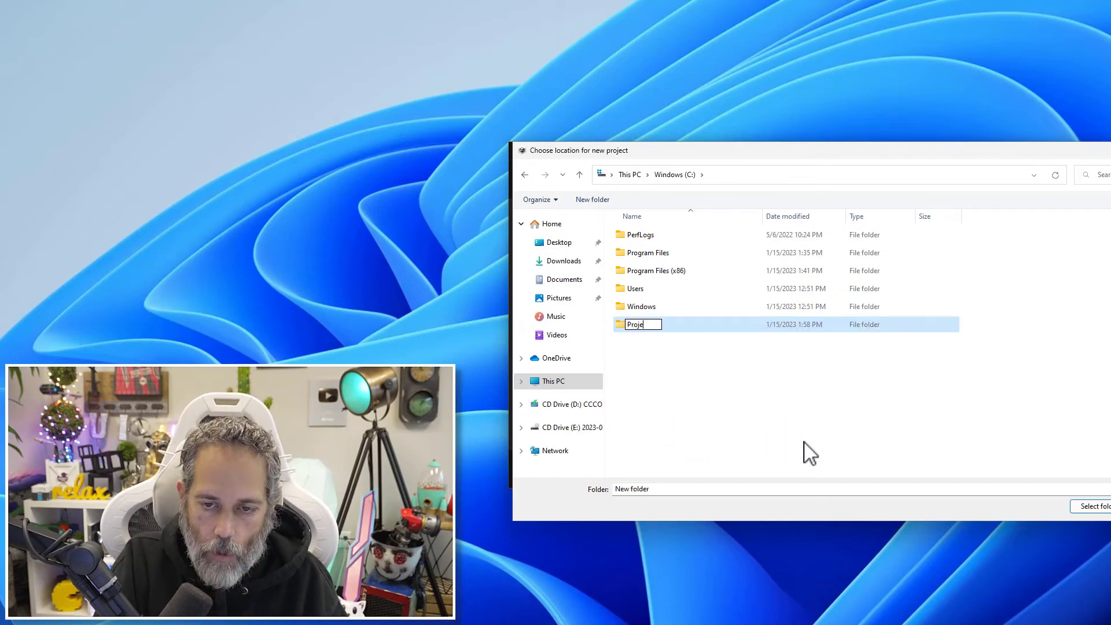
{"action": "key", "text": "Return"}
{"action": "key", "text": "Return"}
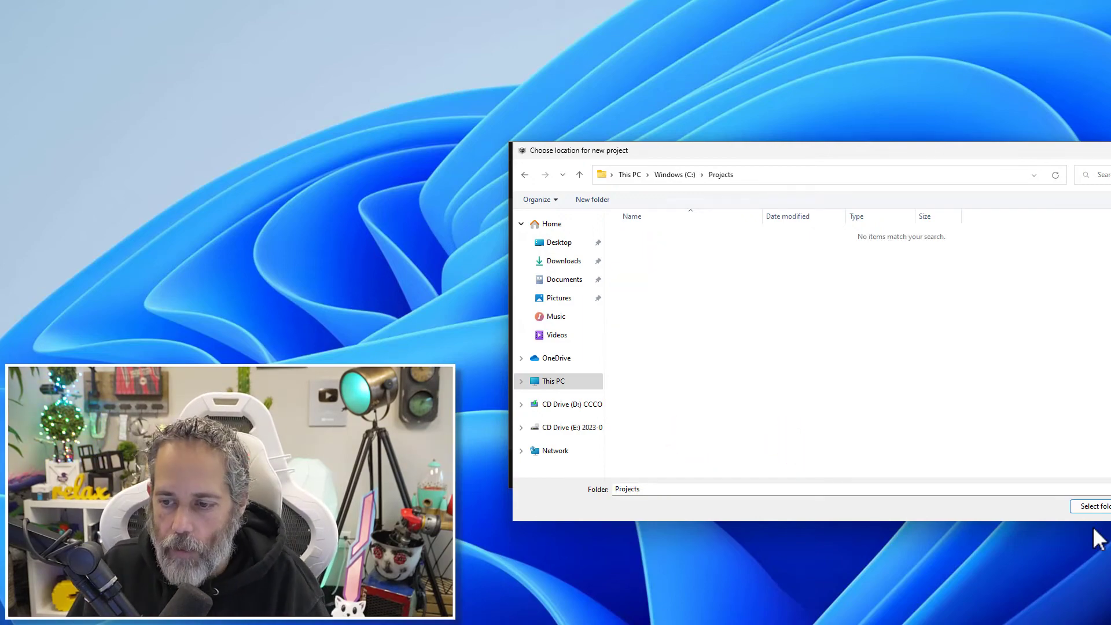
{"action": "left_click", "coordinate": [1091, 507]}
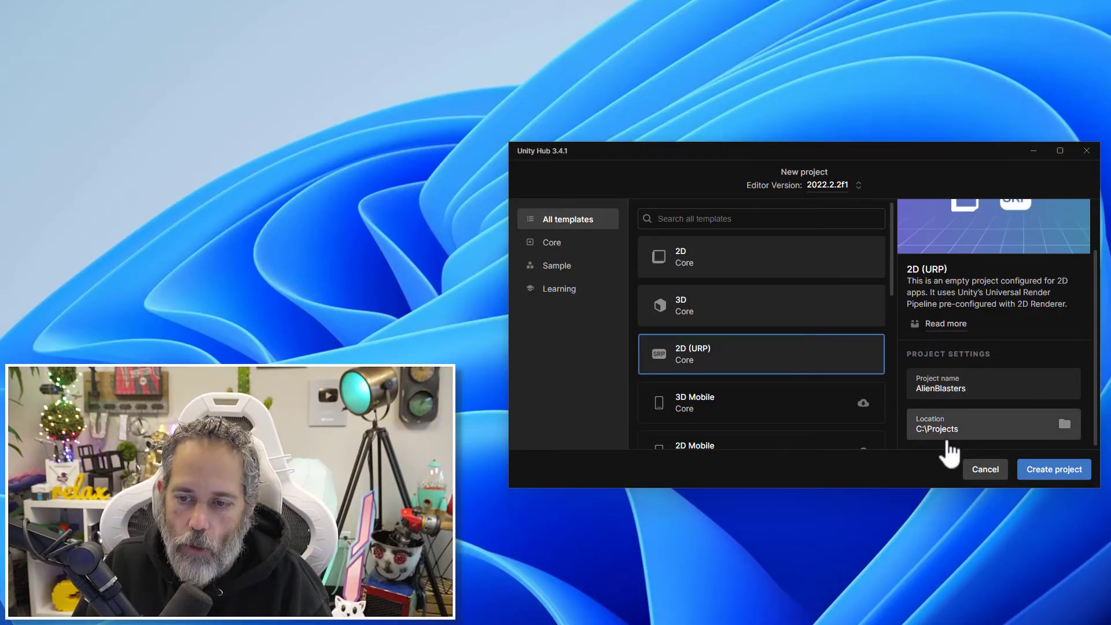
Create the AlienBlasters project and let it open in Unity Editor 2022.2.2f1
{"action": "left_click", "coordinate": [1043, 469]}
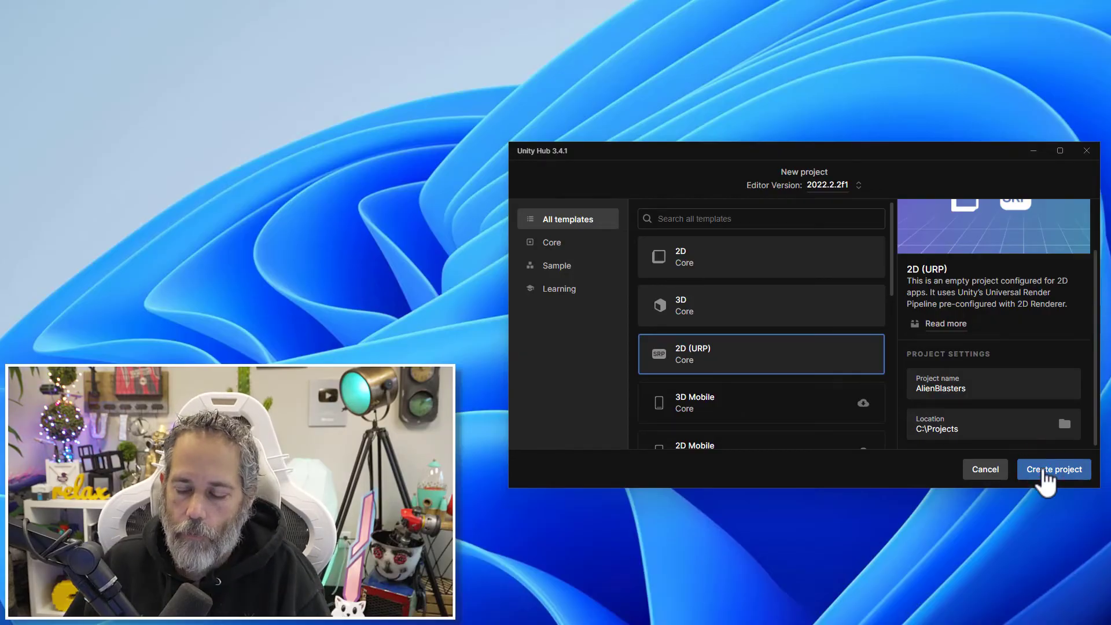
{"action": "left_click", "coordinate": [1042, 465]}
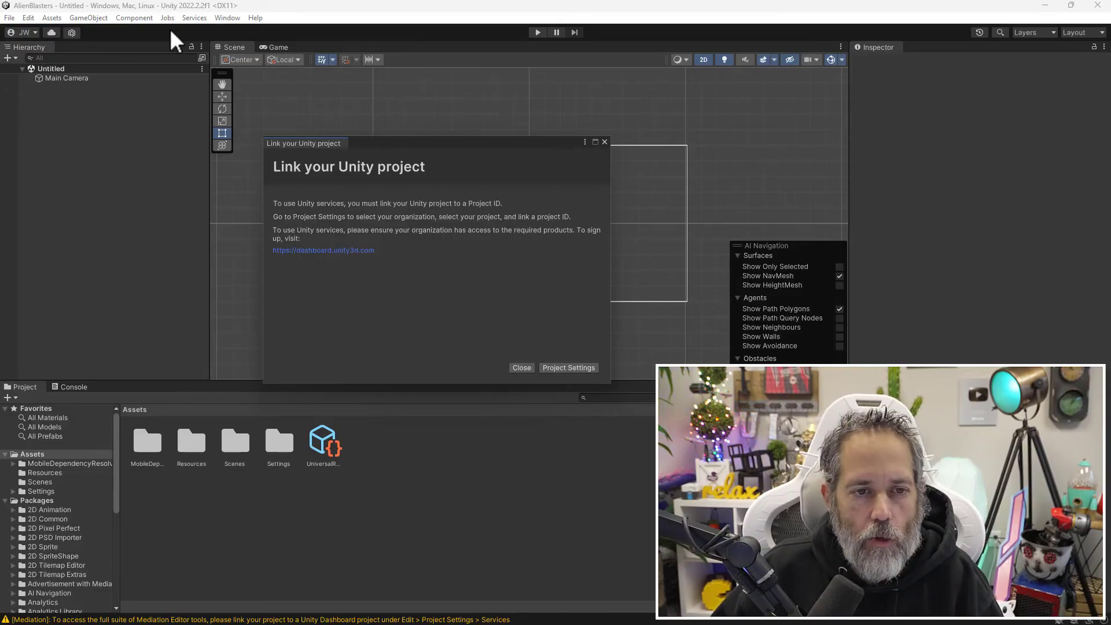
Apply the Default window layout from Window > Layouts
{"action": "left_click", "coordinate": [239, 17]}
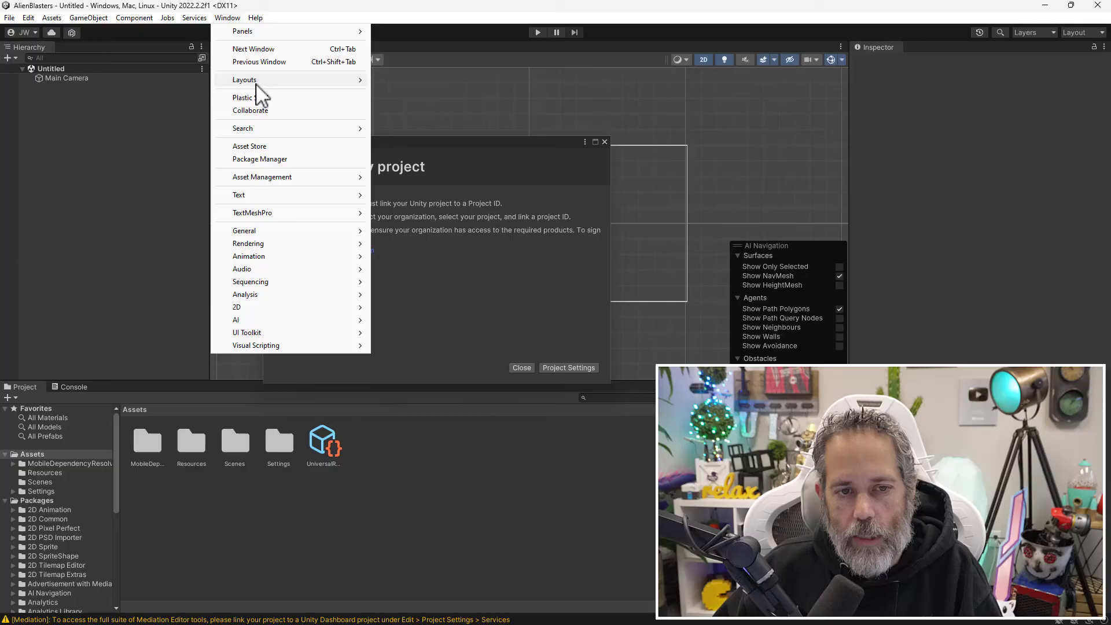
{"action": "mouse_move", "coordinate": [256, 84]}
{"action": "left_click", "coordinate": [419, 106]}
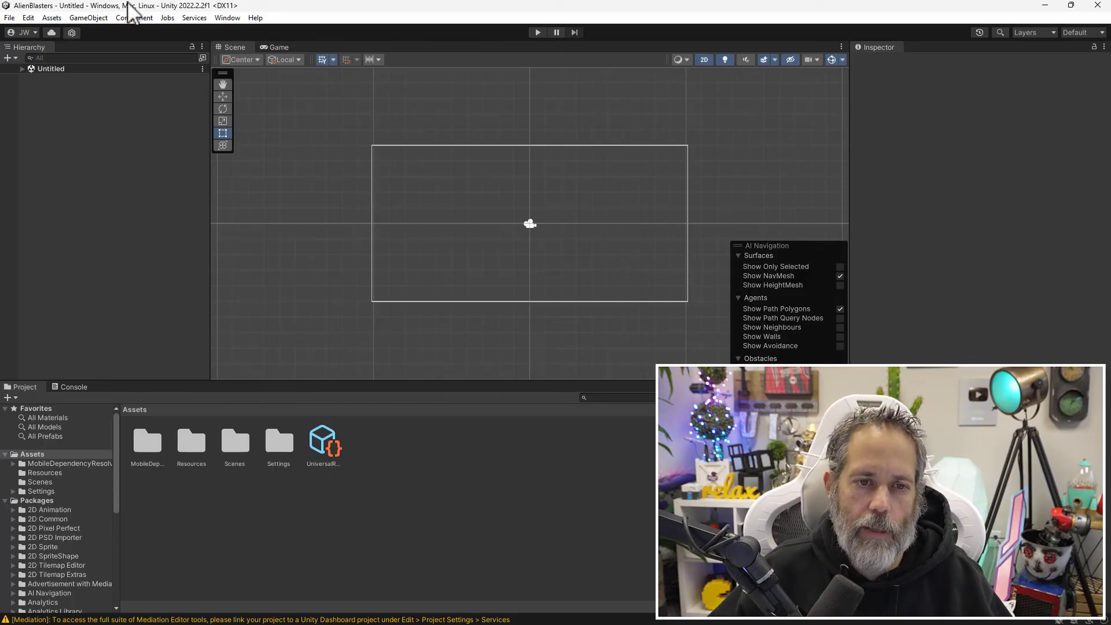
{"action": "left_click", "coordinate": [279, 47]}
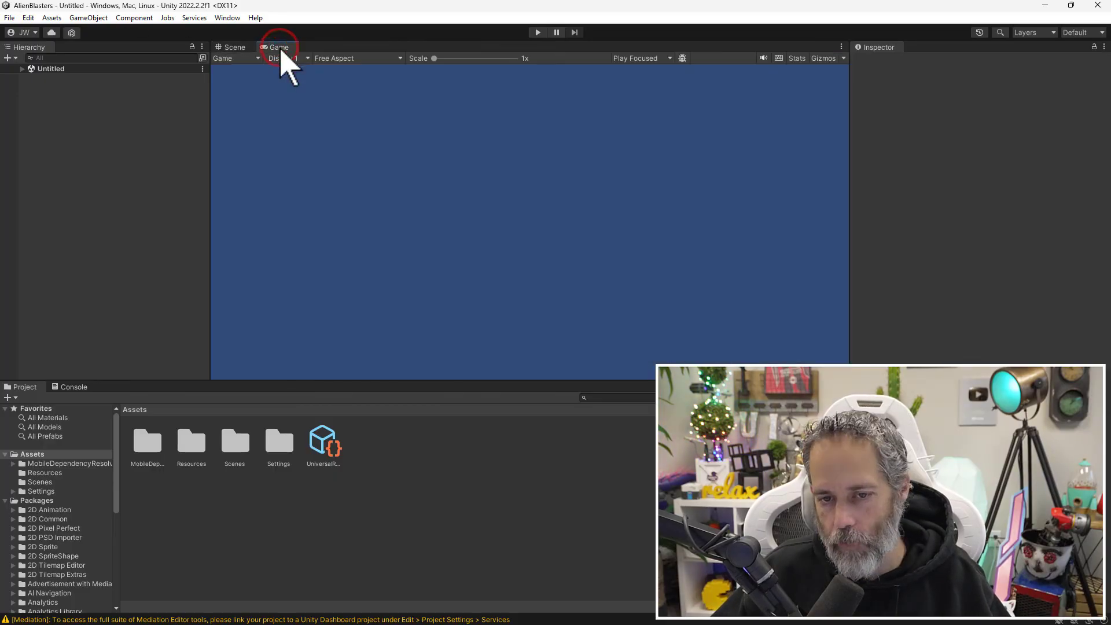
{"action": "left_click", "coordinate": [226, 48]}
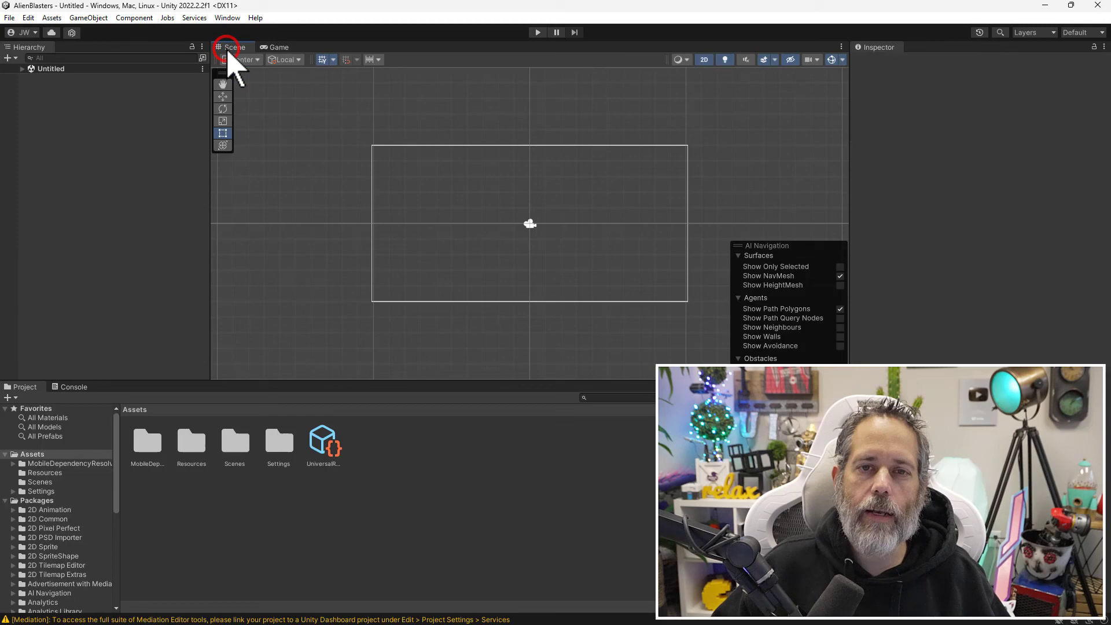